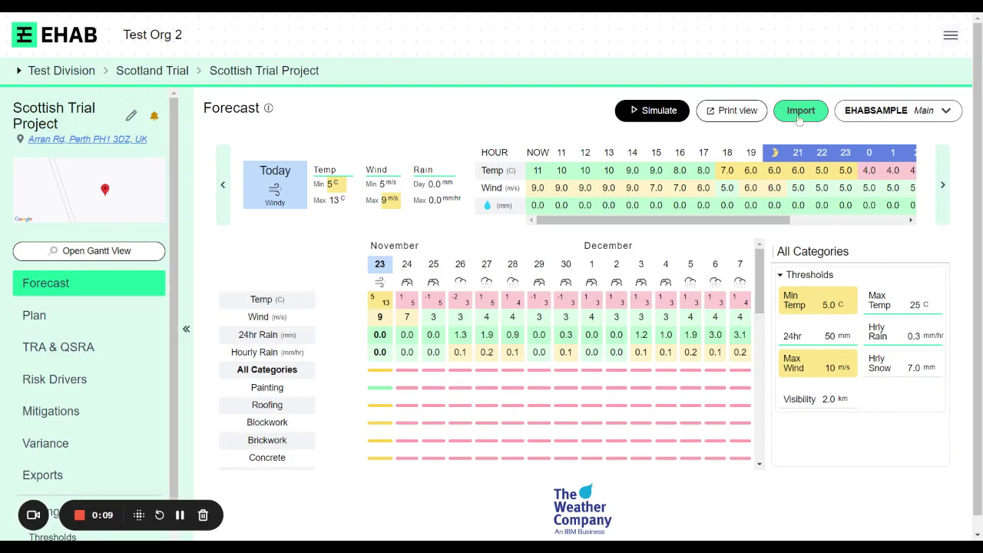
- Review the available plans in the plan dropdown, then close it with EHABSAMPLE still selected
{"action": "left_click", "coordinate": [947, 113]}
{"action": "scroll", "coordinate": [908, 213], "scroll_direction": "down", "scroll_amount": 2}
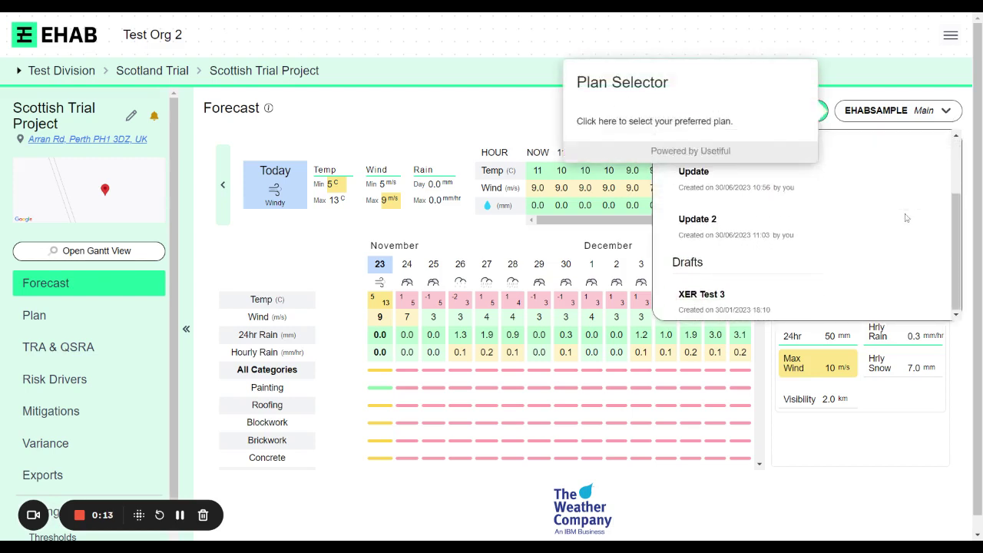
{"action": "scroll", "coordinate": [906, 218], "scroll_direction": "up", "scroll_amount": 1}
{"action": "scroll", "coordinate": [906, 218], "scroll_direction": "up", "scroll_amount": 1}
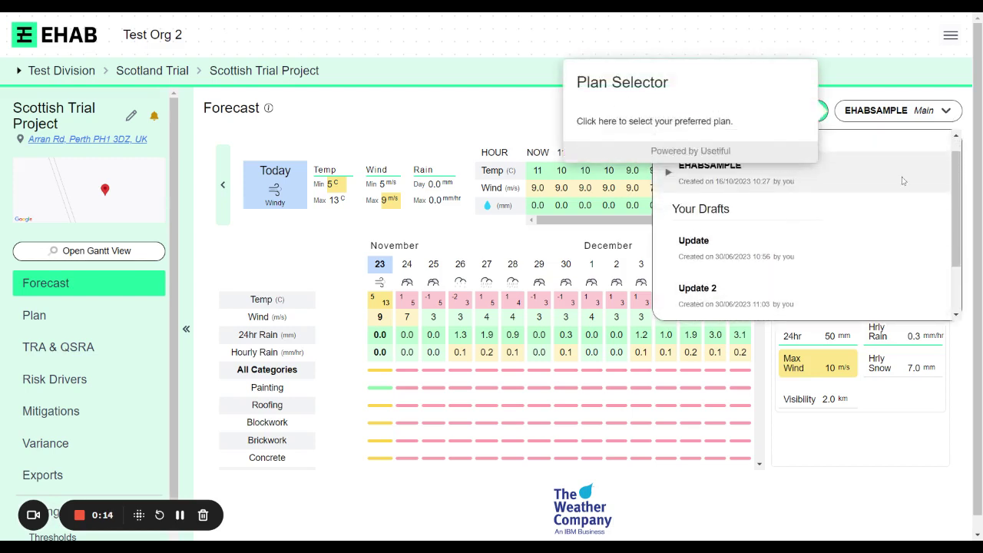
{"action": "left_click", "coordinate": [925, 96]}
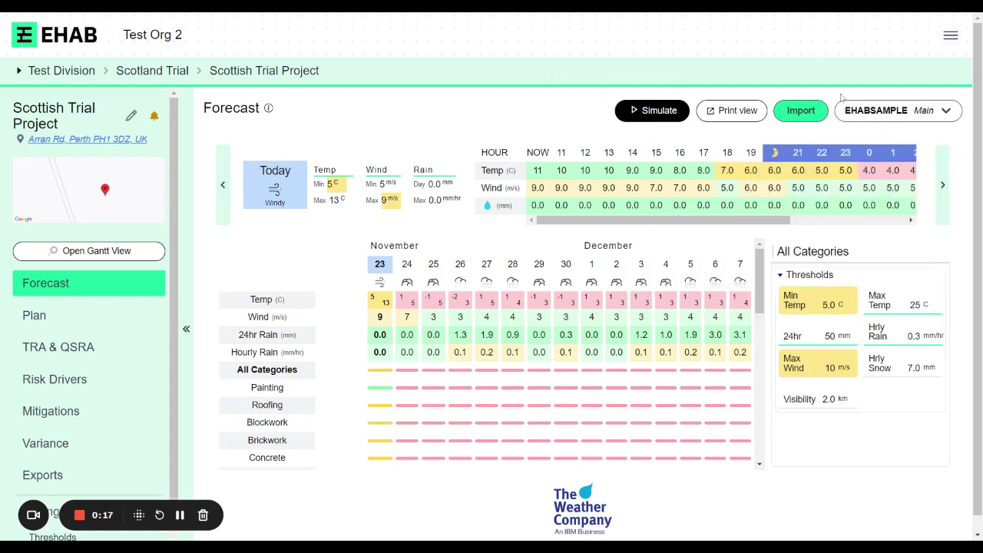
- Upload EHABSAMPLE.xml as a new plan named EHABSAMPLE
{"action": "left_click", "coordinate": [799, 112]}
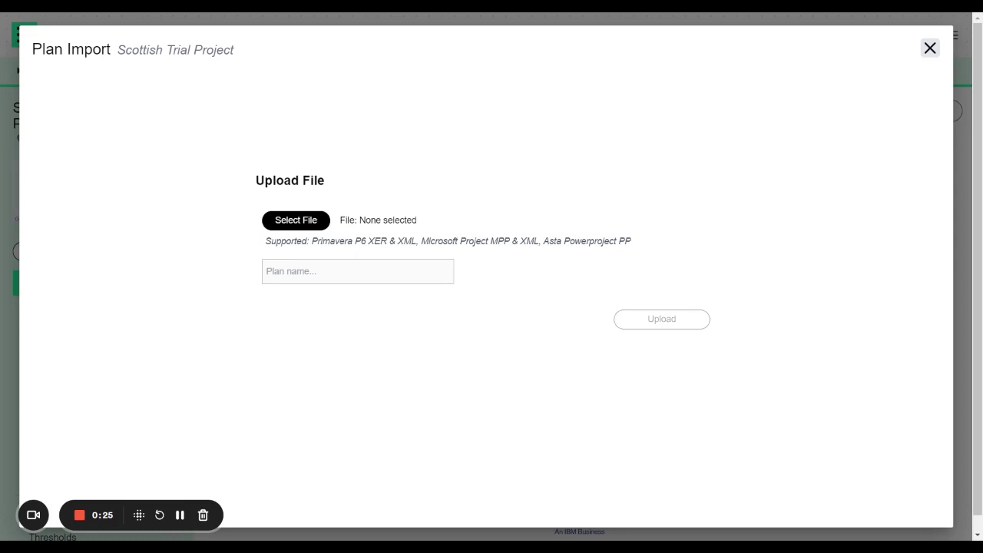
{"action": "left_click", "coordinate": [306, 222]}
{"action": "double_click", "coordinate": [396, 220]}
{"action": "key", "text": "ctrl+c"}
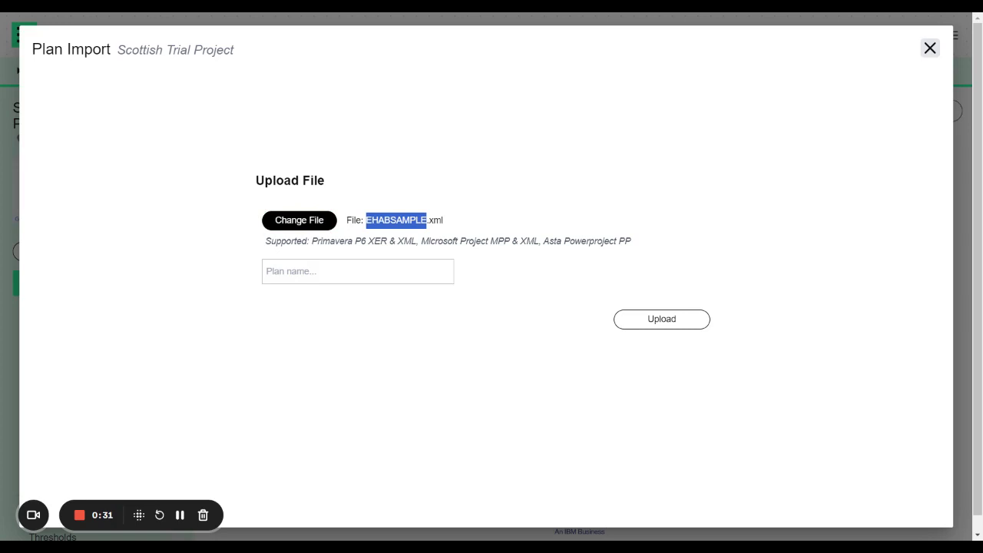
{"action": "left_click", "coordinate": [357, 271]}
{"action": "key", "text": "ctrl+v"}
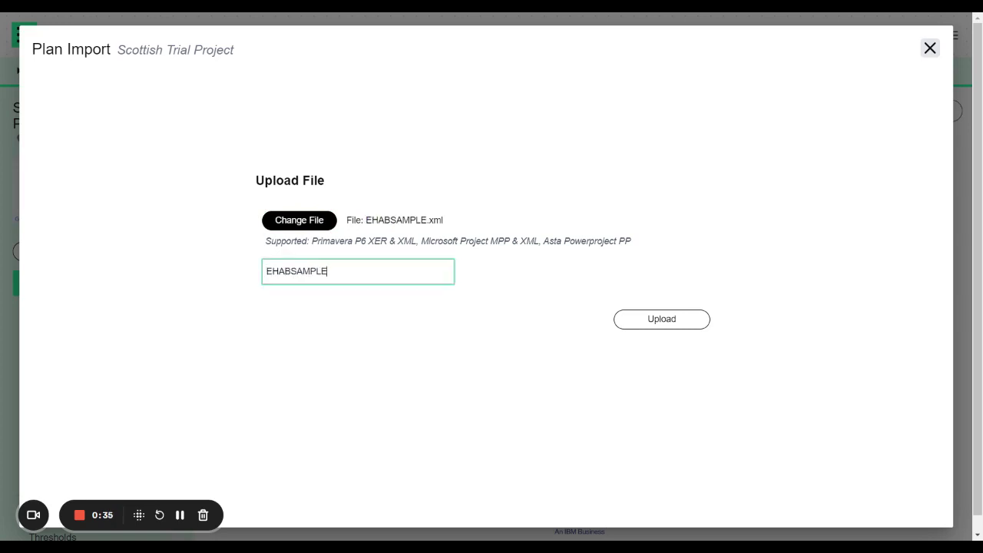
{"action": "left_click", "coordinate": [647, 318]}
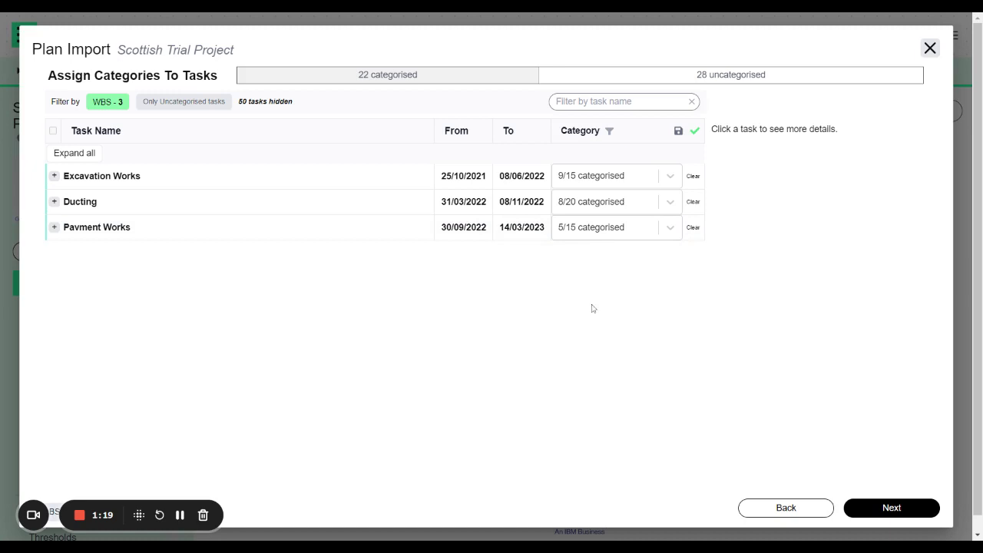
- Clear Excavation Works' existing categories and apply Concrete to all 15 of its tasks
{"action": "left_click", "coordinate": [270, 185]}
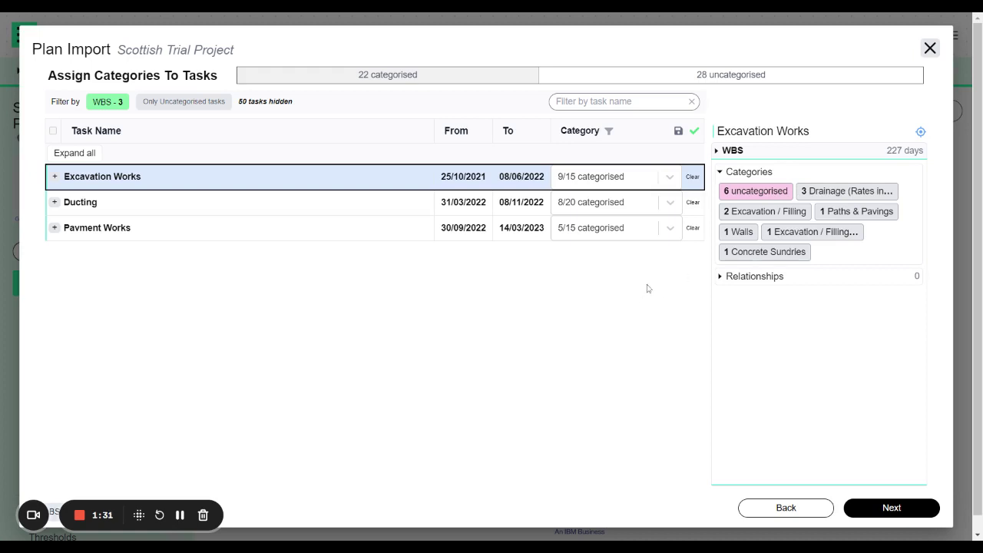
{"action": "left_click", "coordinate": [693, 178]}
{"action": "left_click", "coordinate": [769, 225]}
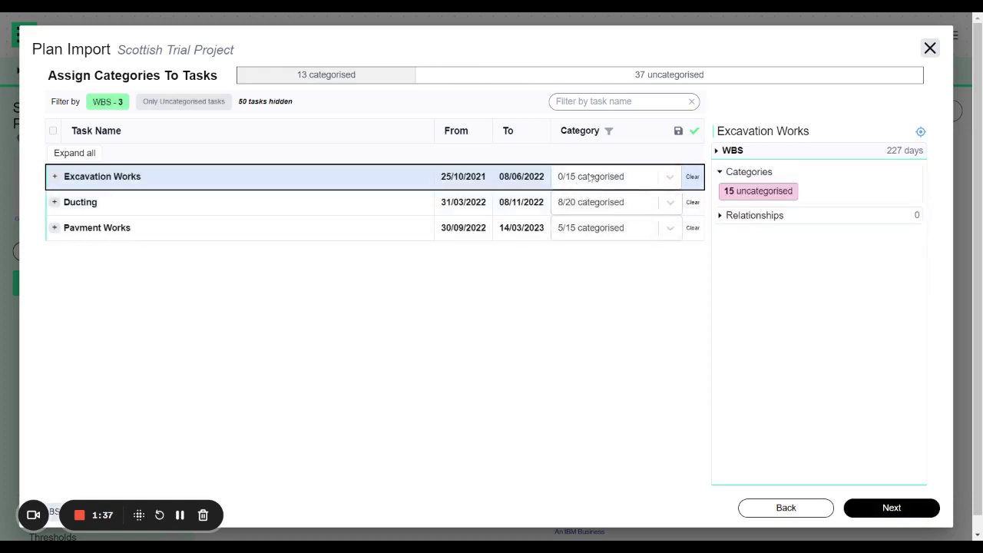
{"action": "left_click", "coordinate": [669, 178]}
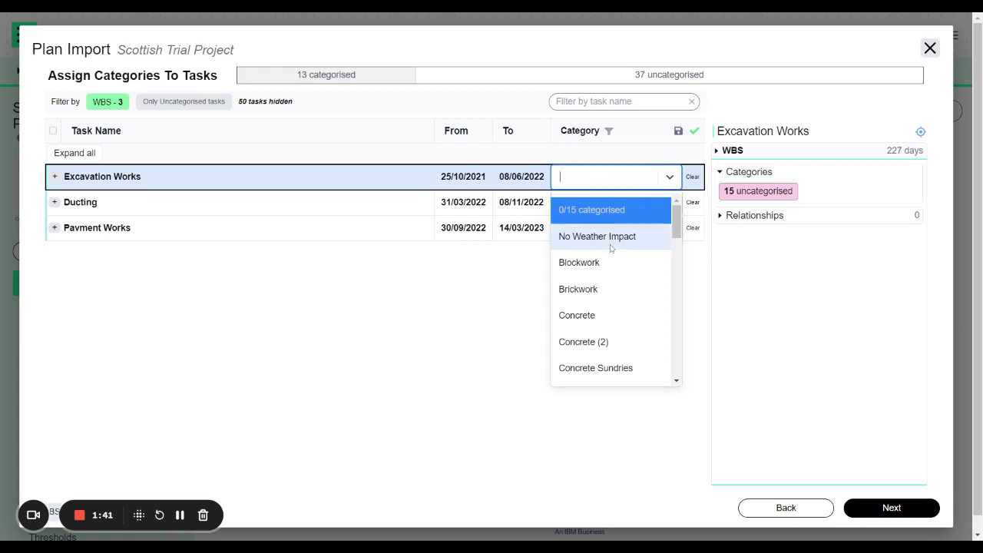
{"action": "scroll", "coordinate": [610, 246], "scroll_direction": "down", "scroll_amount": 1}
{"action": "left_click", "coordinate": [584, 278]}
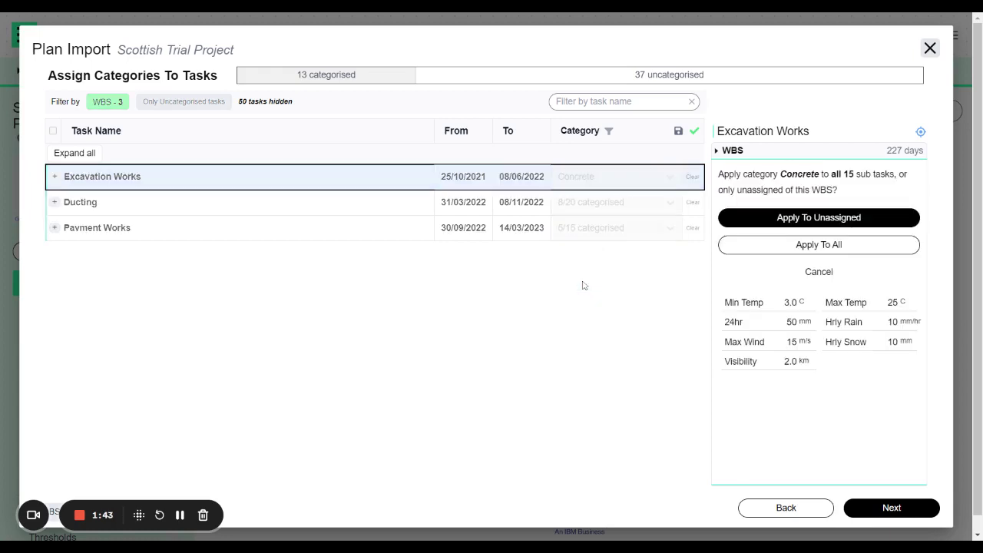
{"action": "left_click", "coordinate": [777, 245]}
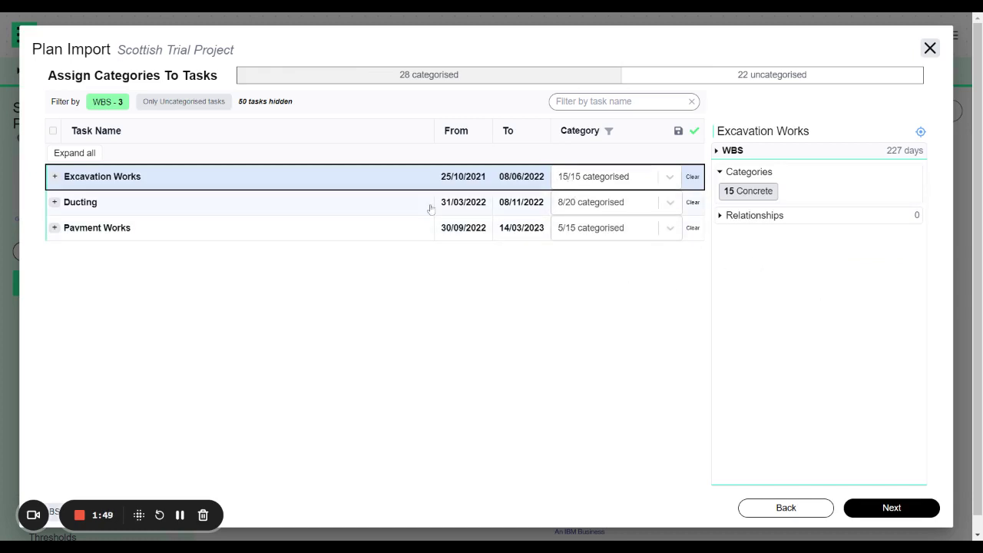
- Apply Blockwork to Ducting's unassigned tasks so all 20 Ducting tasks are categorised
{"action": "left_click", "coordinate": [377, 202]}
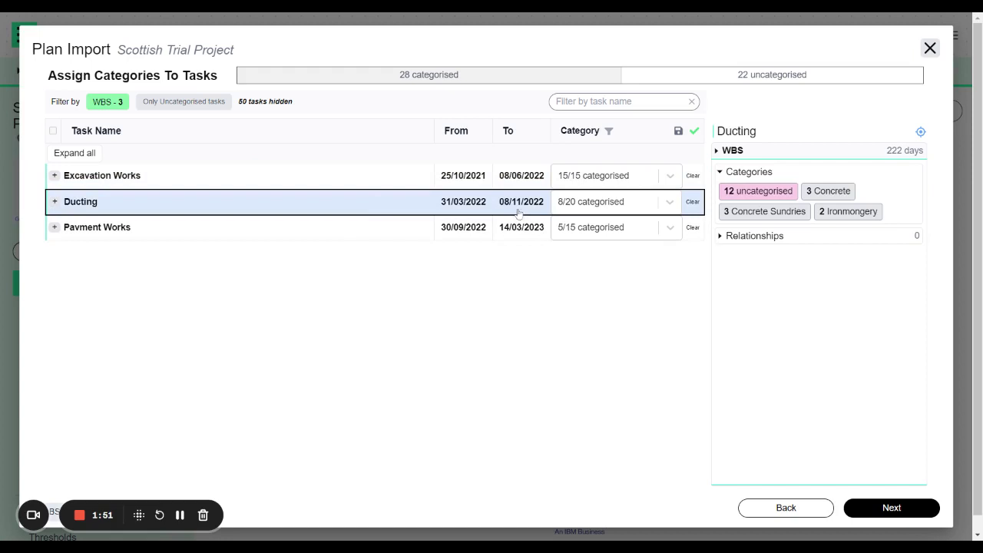
{"action": "left_click", "coordinate": [669, 203]}
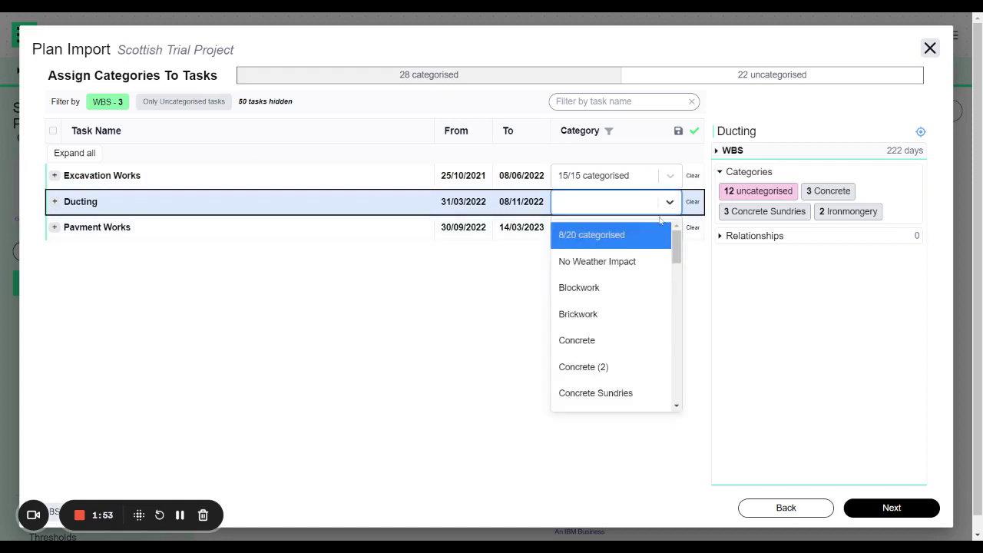
{"action": "left_click", "coordinate": [591, 290]}
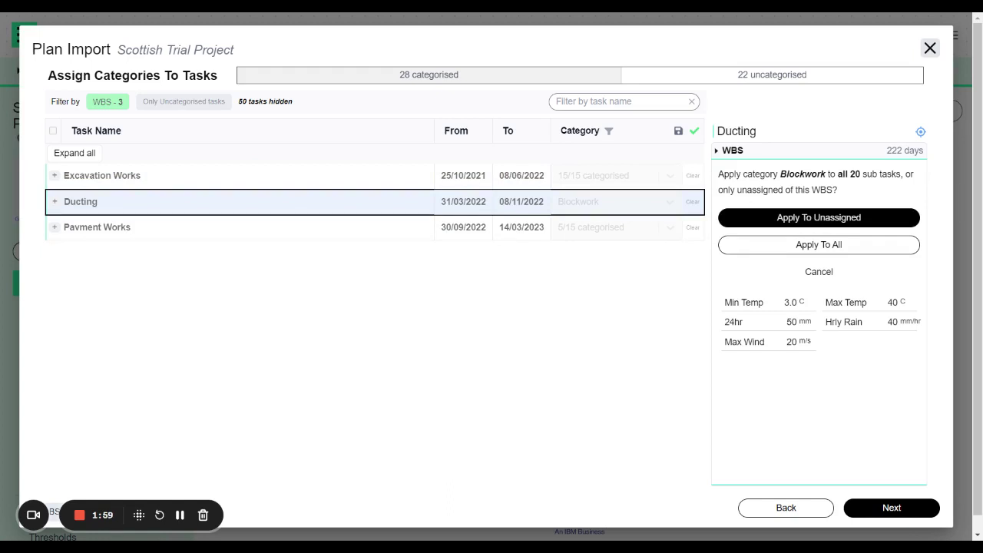
{"action": "left_click", "coordinate": [819, 217]}
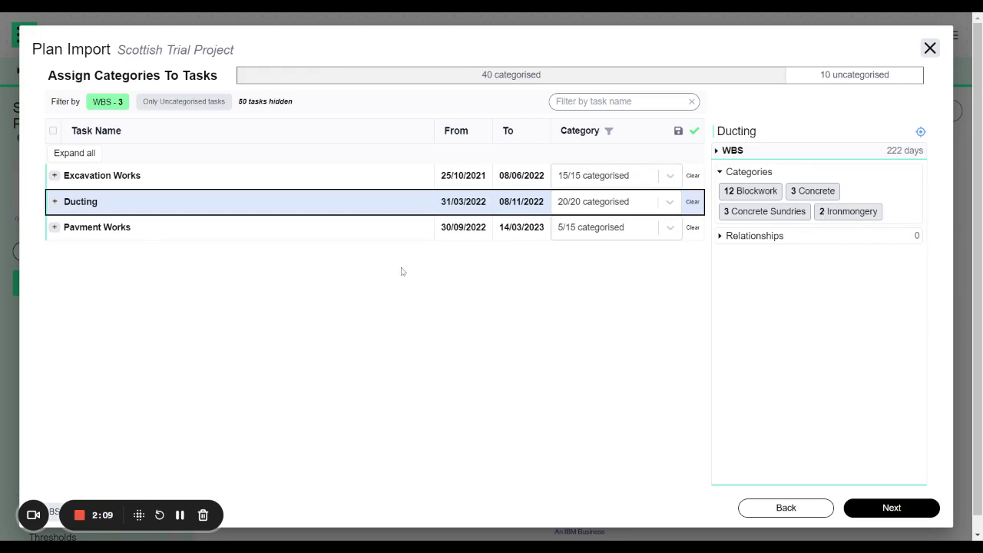
- Categorise Pavment Works task A1370 Land Assessment as Fencing and jump to similar task A1170
{"action": "left_click", "coordinate": [54, 228]}
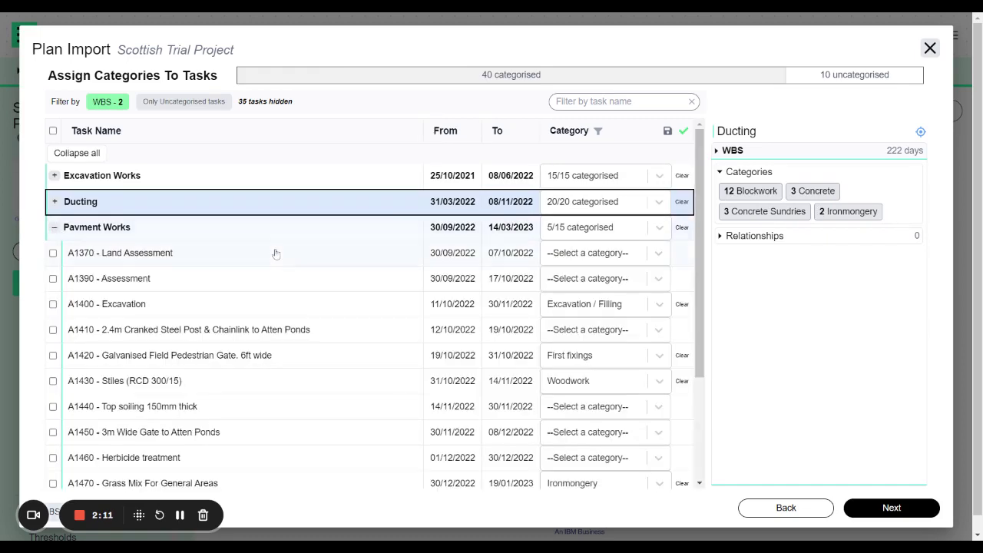
{"action": "left_click", "coordinate": [357, 262]}
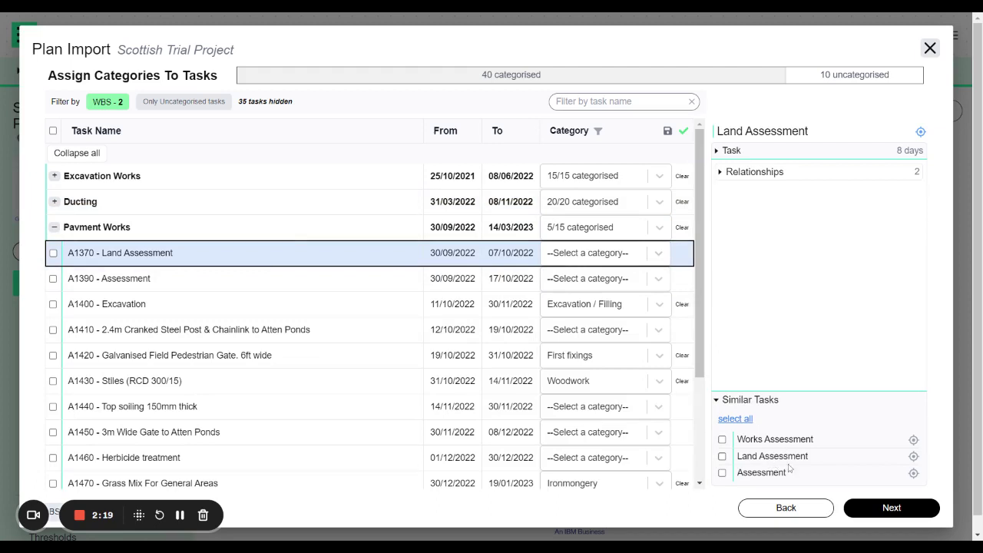
{"action": "left_click", "coordinate": [658, 253]}
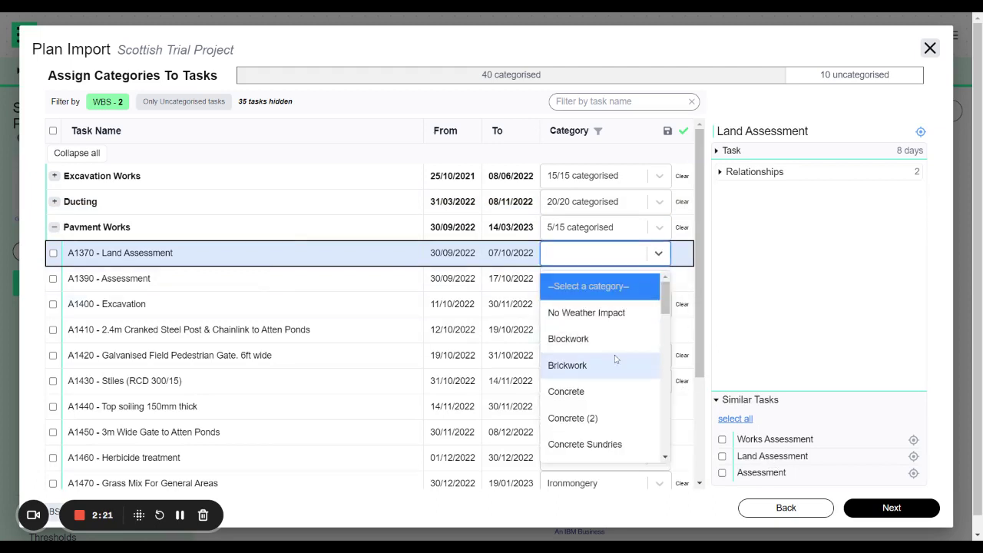
{"action": "scroll", "coordinate": [592, 354], "scroll_direction": "down", "scroll_amount": 5}
{"action": "left_click", "coordinate": [579, 331]}
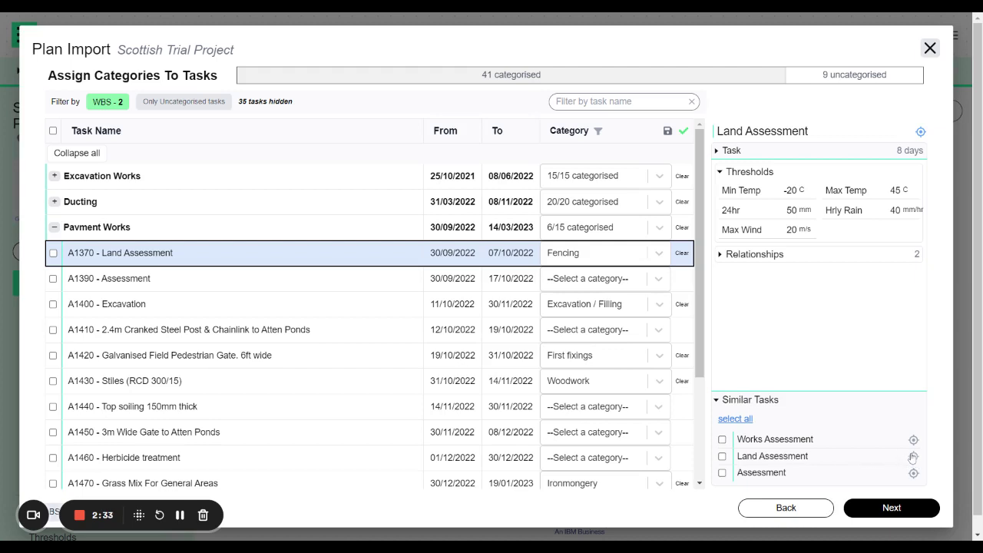
{"action": "left_click", "coordinate": [913, 458]}
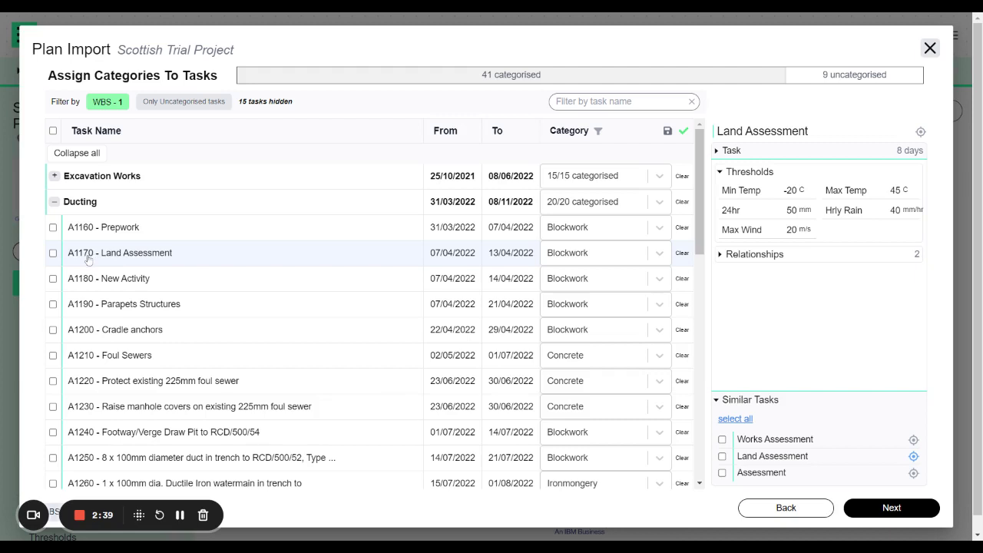
- Apply Demolition to the unassigned ones among the three similar Land Assessment tasks
{"action": "left_click", "coordinate": [168, 261]}
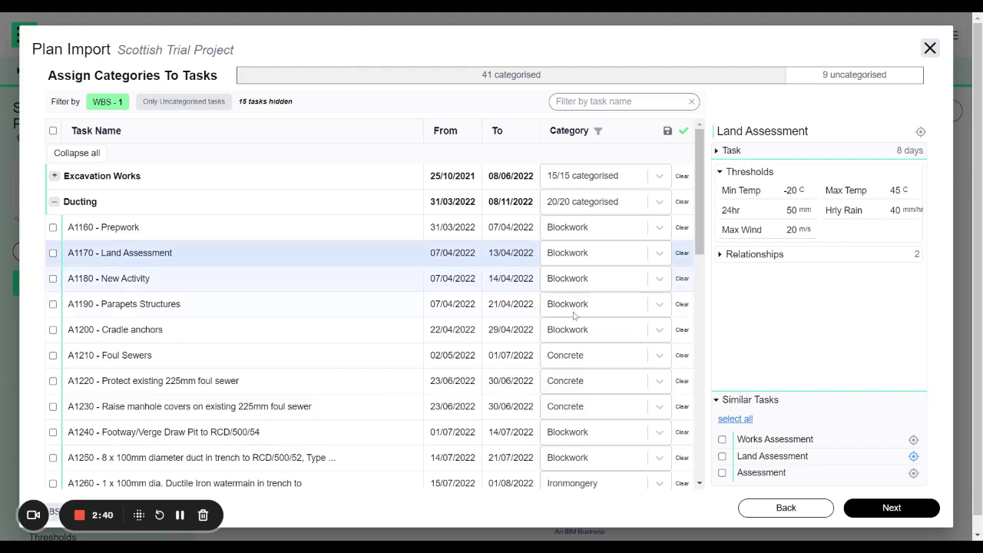
{"action": "left_click", "coordinate": [730, 421]}
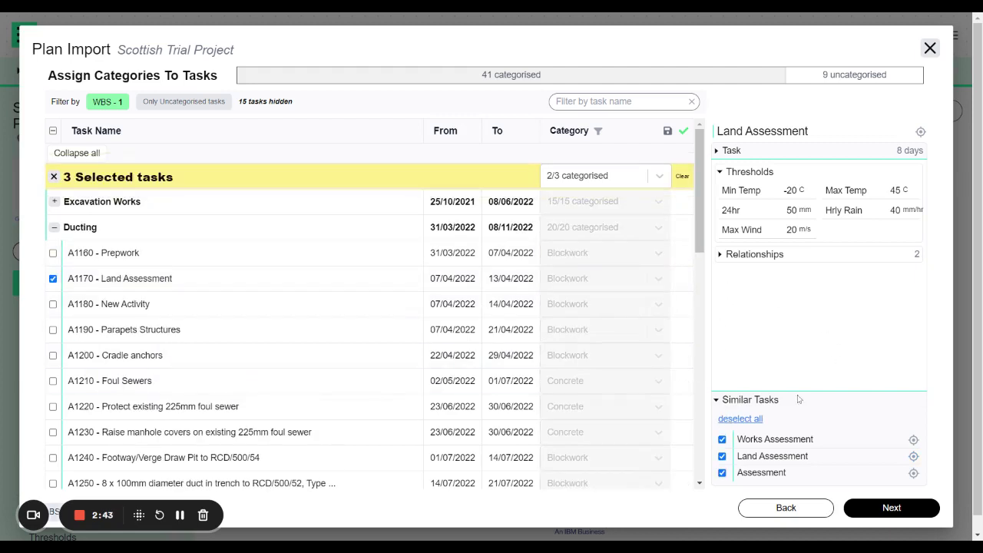
{"action": "left_click", "coordinate": [659, 175]}
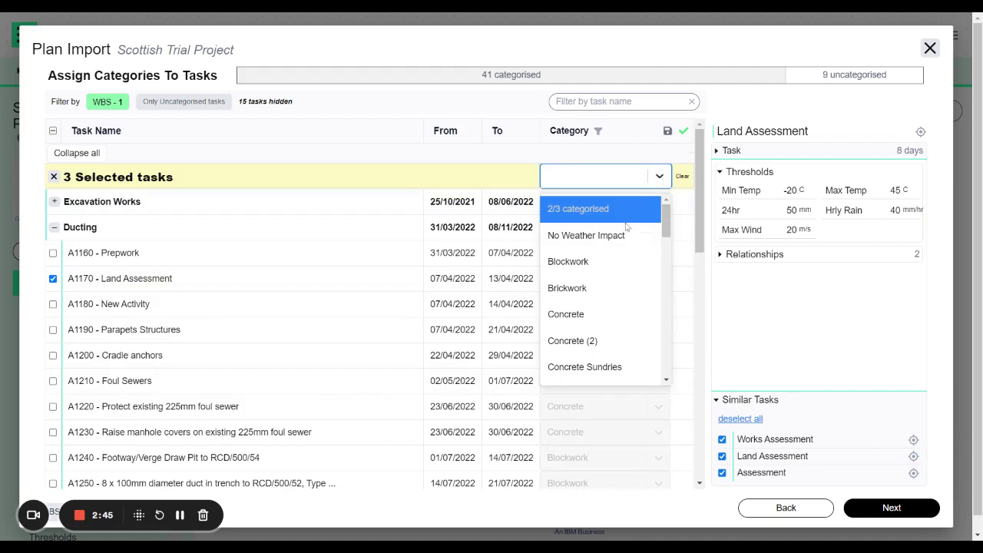
{"action": "scroll", "coordinate": [614, 314], "scroll_direction": "down", "scroll_amount": 2}
{"action": "left_click", "coordinate": [592, 303]}
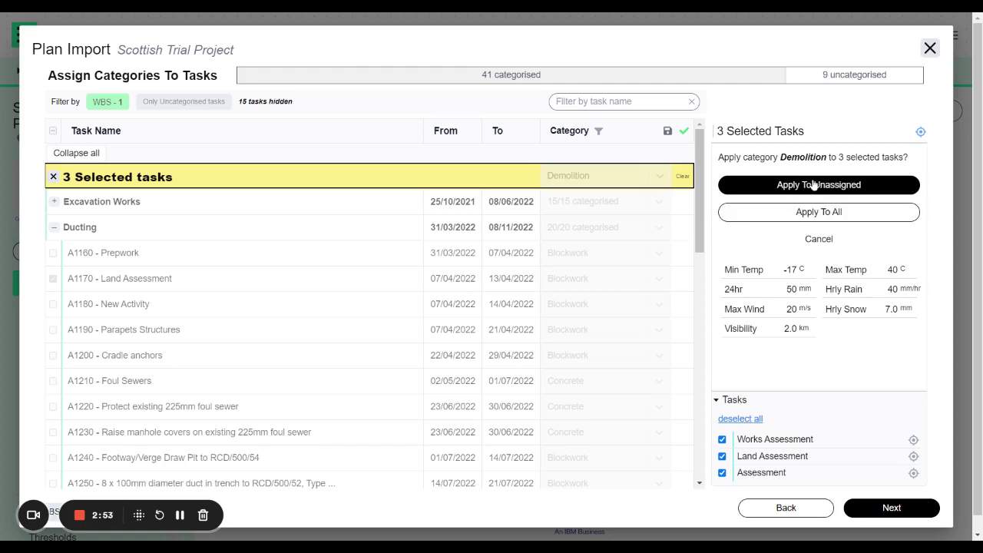
{"action": "left_click", "coordinate": [816, 187]}
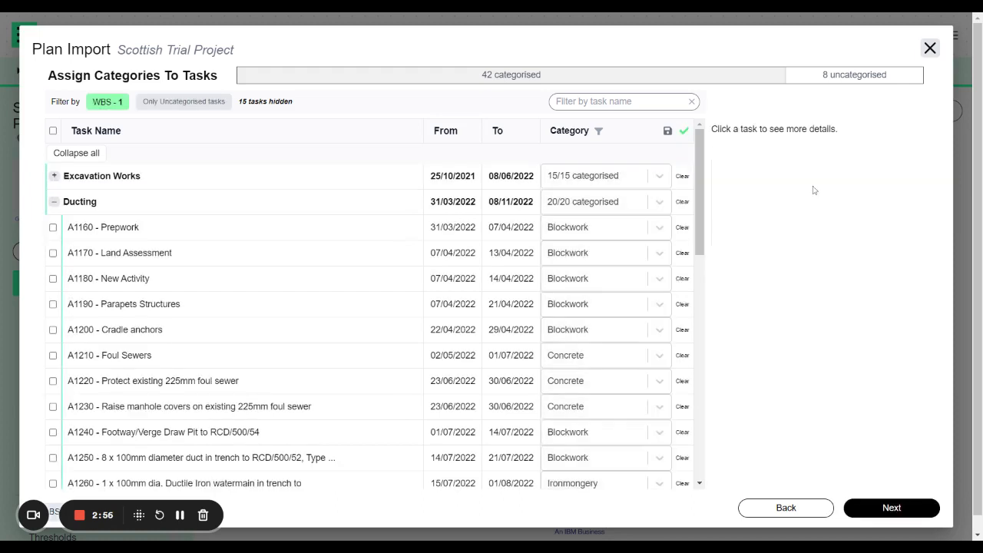
- Collapse the Ducting and Pavment Works groups and filter task names by 'con', trimmed to 'co'
{"action": "left_click", "coordinate": [54, 204]}
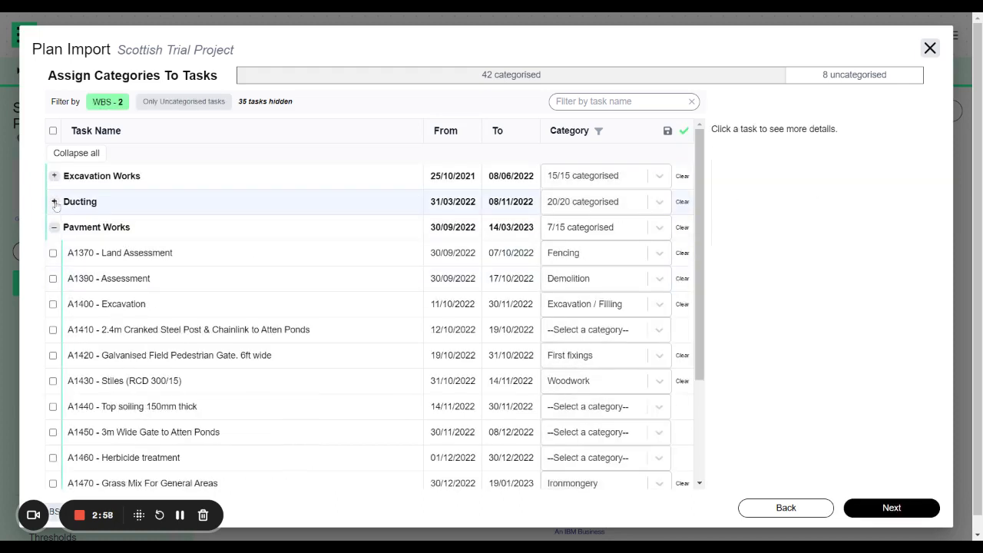
{"action": "left_click", "coordinate": [54, 228]}
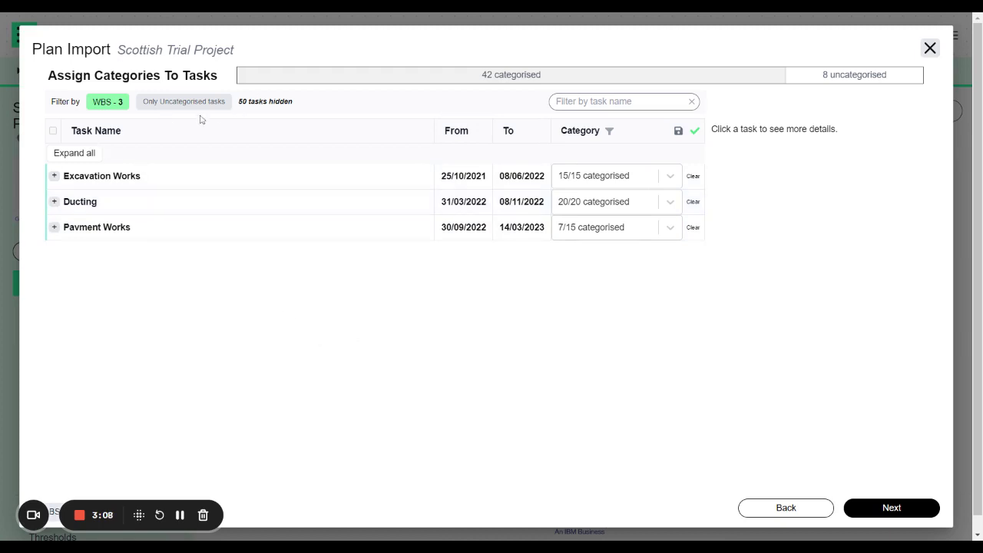
{"action": "left_click", "coordinate": [606, 102]}
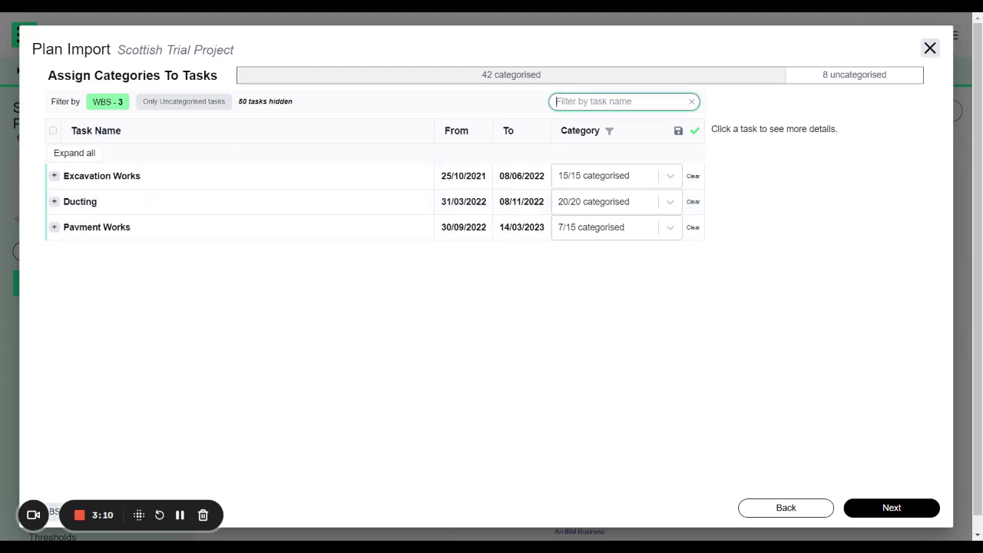
{"action": "type", "text": "con"}
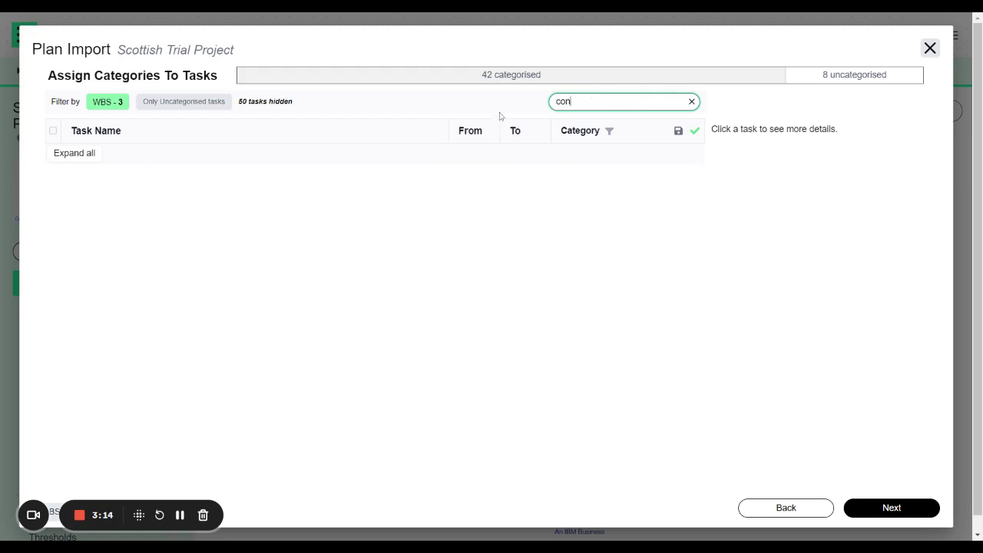
{"action": "key", "text": "BackSpace"}
{"action": "key", "text": "BackSpace"}
{"action": "key", "text": "BackSpace"}
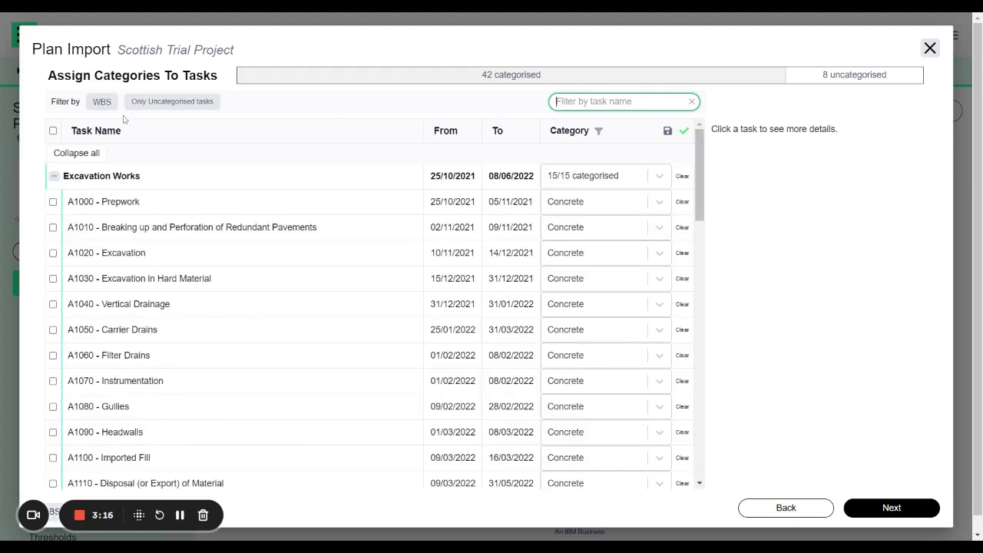
- Try the work-breakdown grouping options, expanding and collapsing Excavation Works, then remove grouping
{"action": "left_click", "coordinate": [101, 106]}
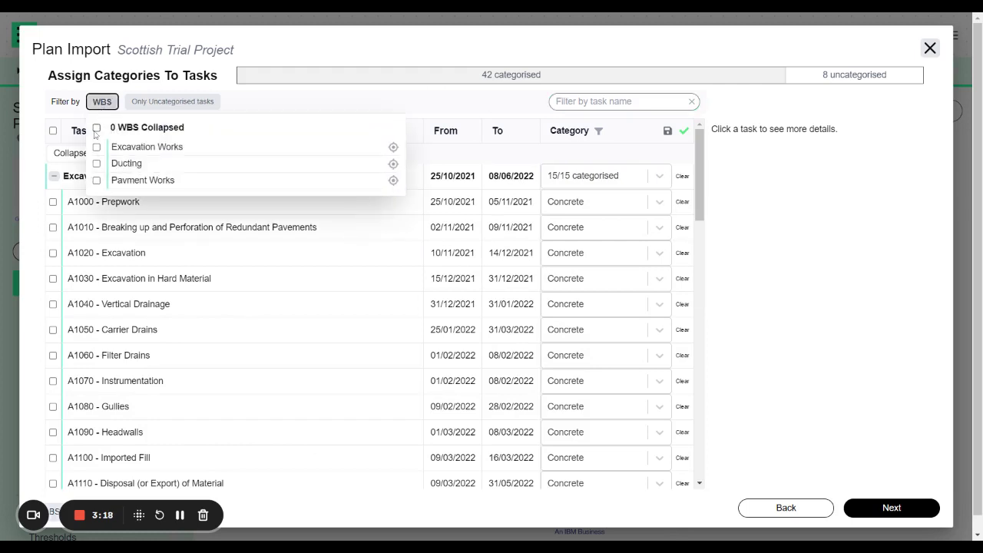
{"action": "left_click", "coordinate": [96, 128]}
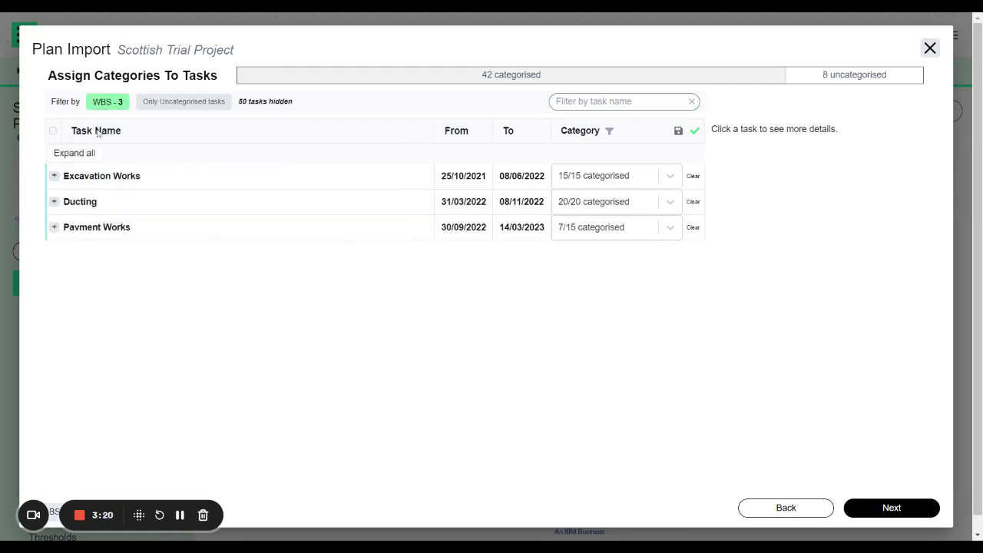
{"action": "left_click", "coordinate": [103, 104]}
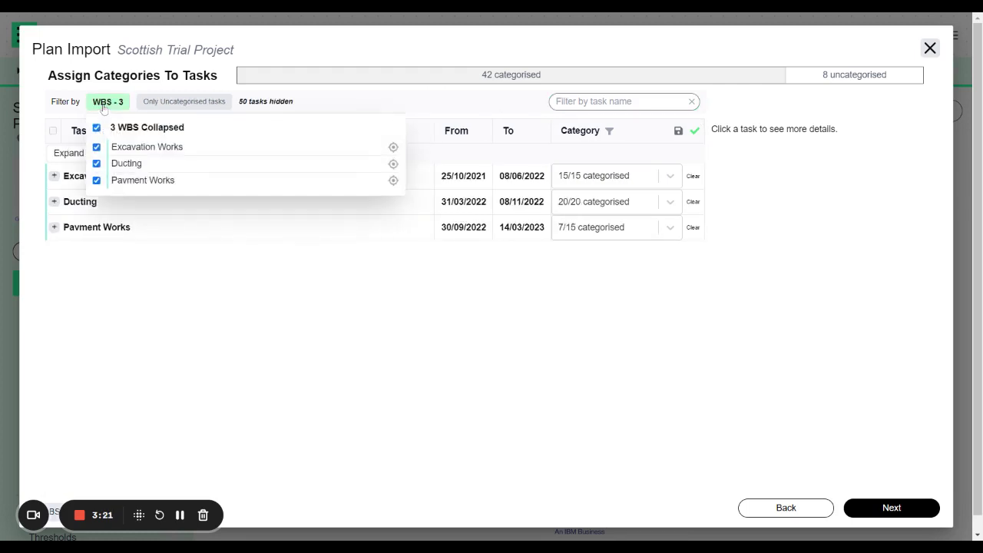
{"action": "left_click", "coordinate": [96, 147]}
{"action": "left_click", "coordinate": [96, 147]}
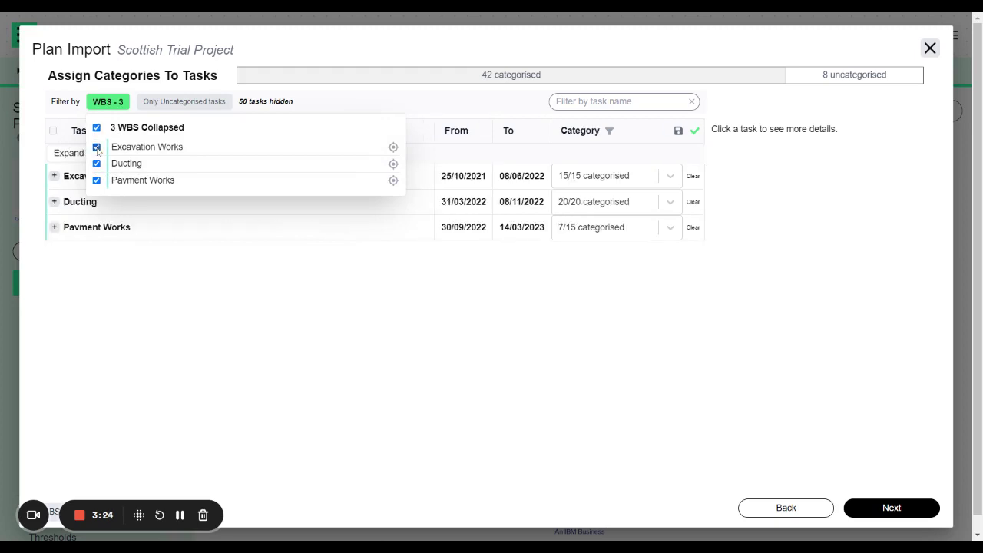
{"action": "left_click", "coordinate": [97, 129]}
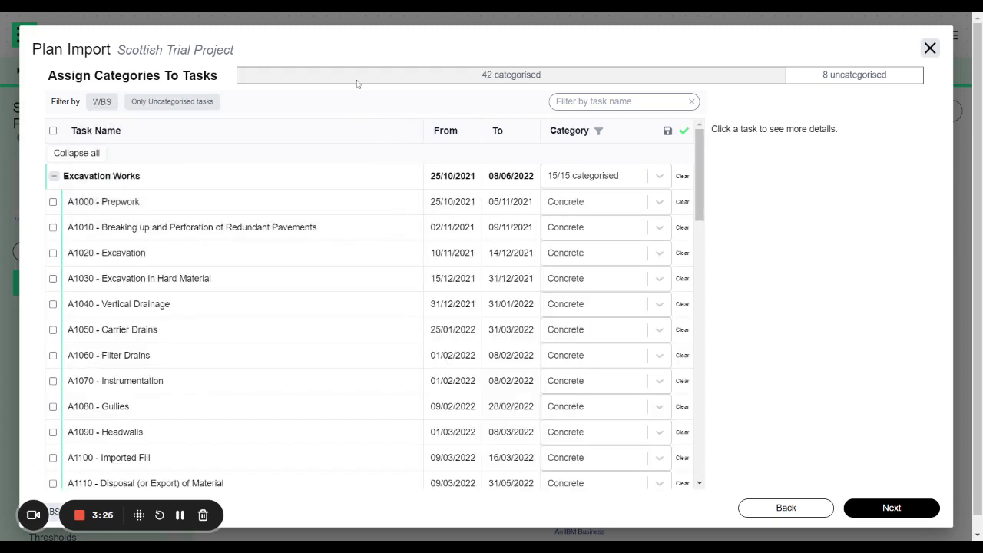
- Filter task names by 'head', then 'a10', and finally clear the name filter
{"action": "left_click", "coordinate": [617, 91]}
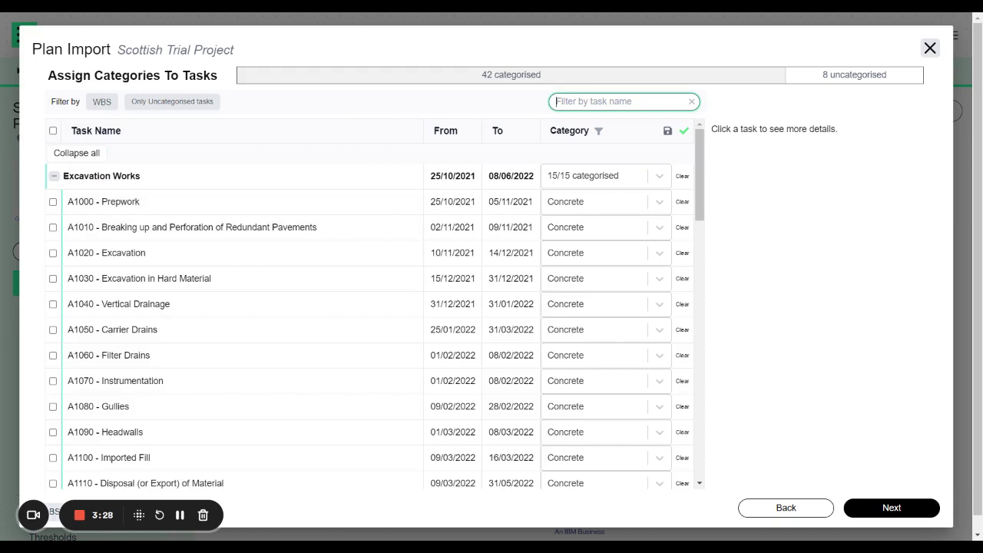
{"action": "type", "text": "head"}
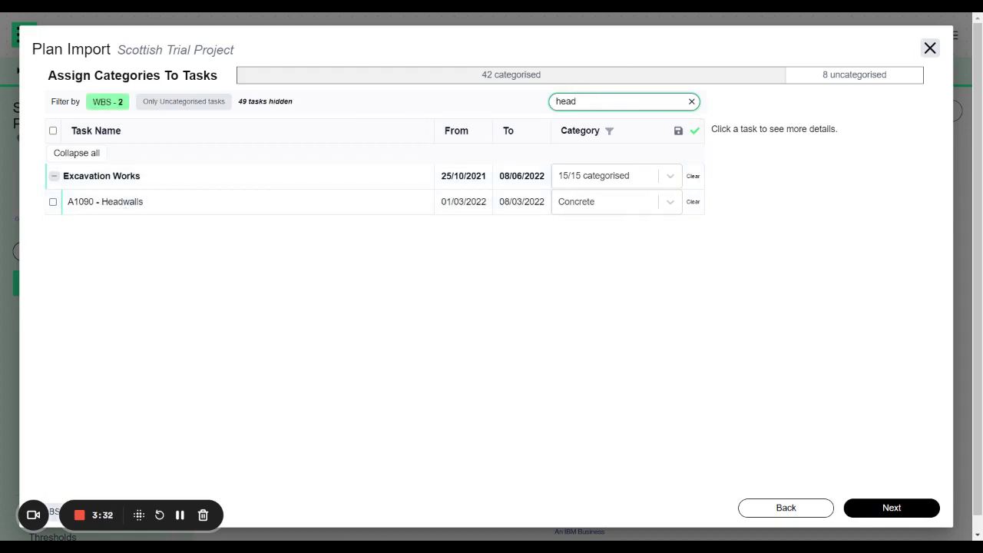
{"action": "key", "text": "ctrl+a"}
{"action": "type", "text": "a"}
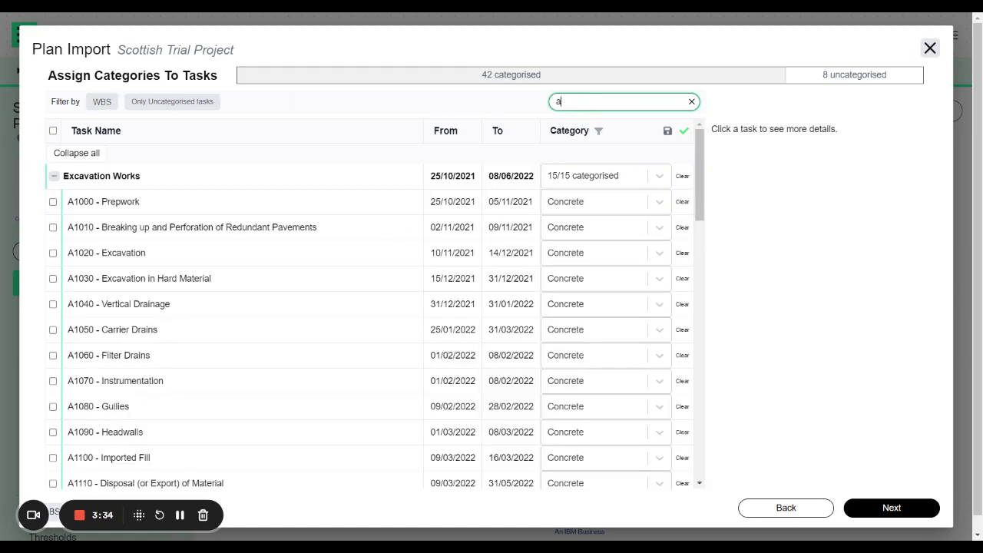
{"action": "type", "text": "10"}
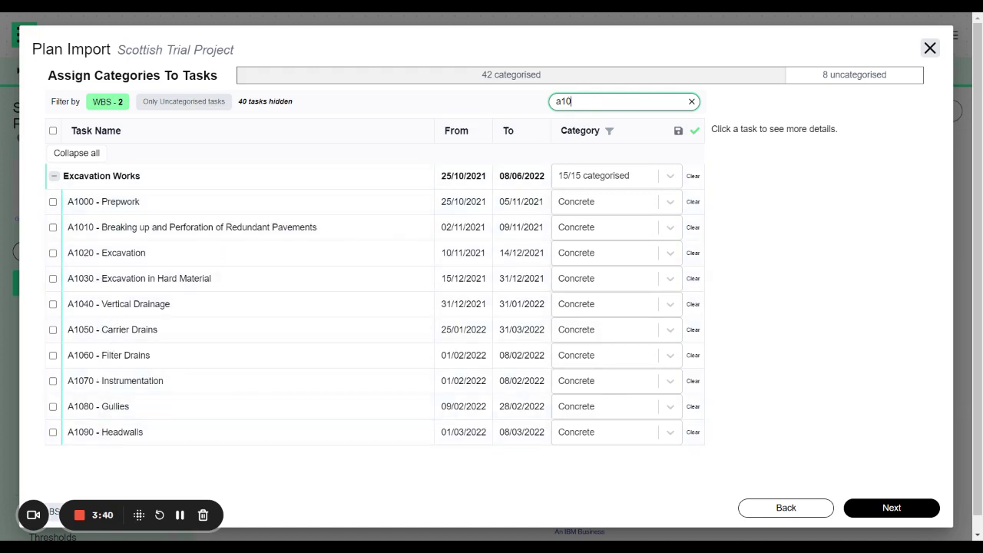
{"action": "left_click", "coordinate": [692, 102]}
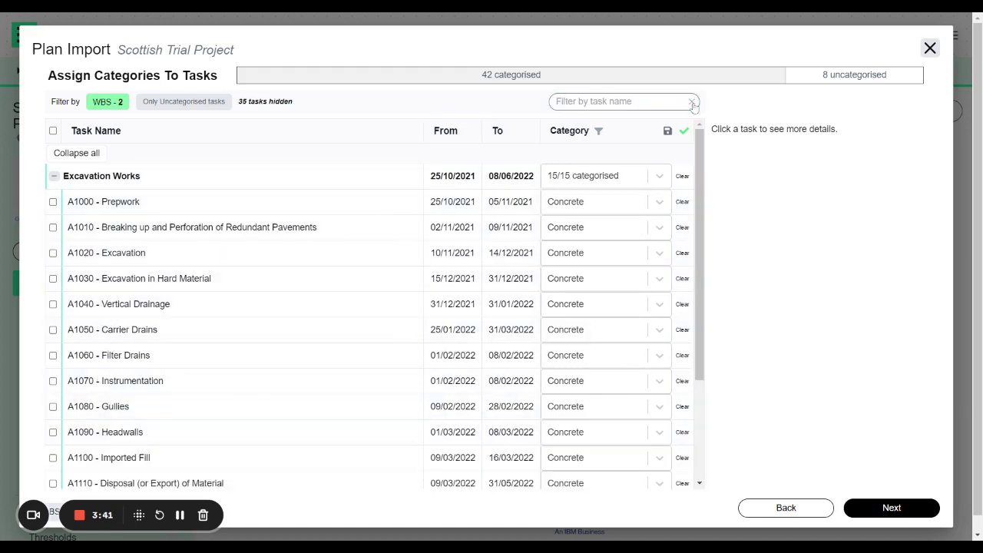
- Turn on the Only Uncategorised tasks filter, leaving eight Pavment Works tasks listed
{"action": "left_click", "coordinate": [173, 105]}
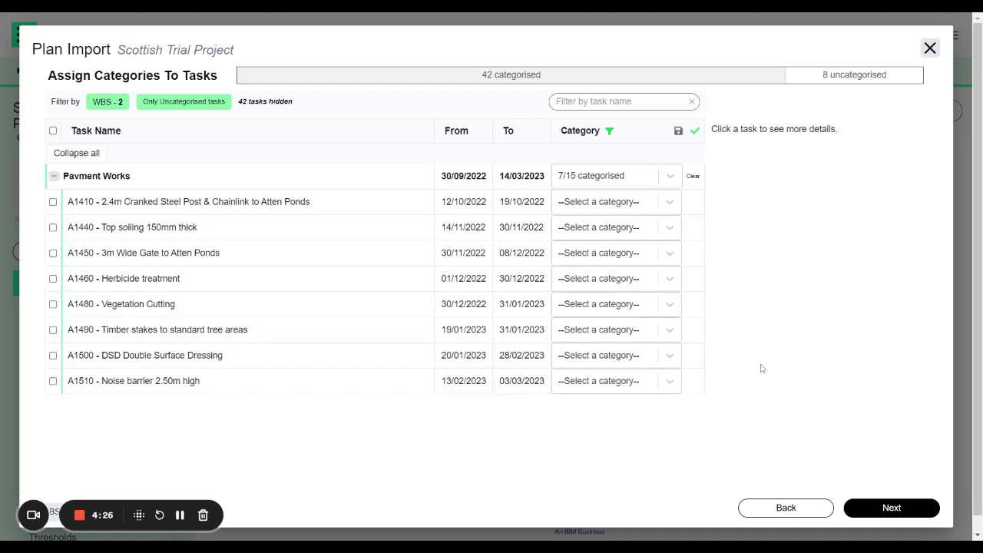
- Complete the import of plan EHABSAMPLE2 and go to the Plan page to start its simulation
{"action": "left_click", "coordinate": [883, 511]}
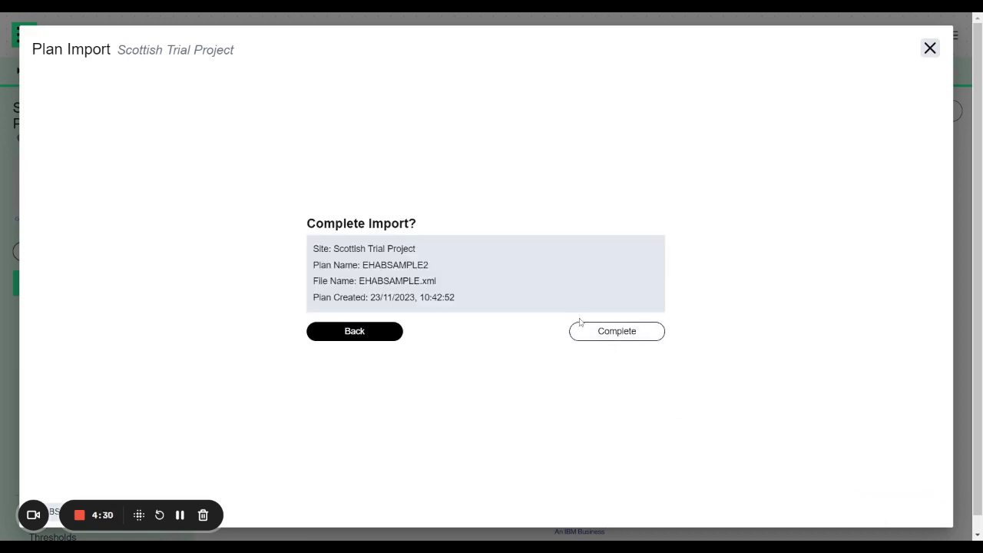
{"action": "left_click", "coordinate": [617, 335]}
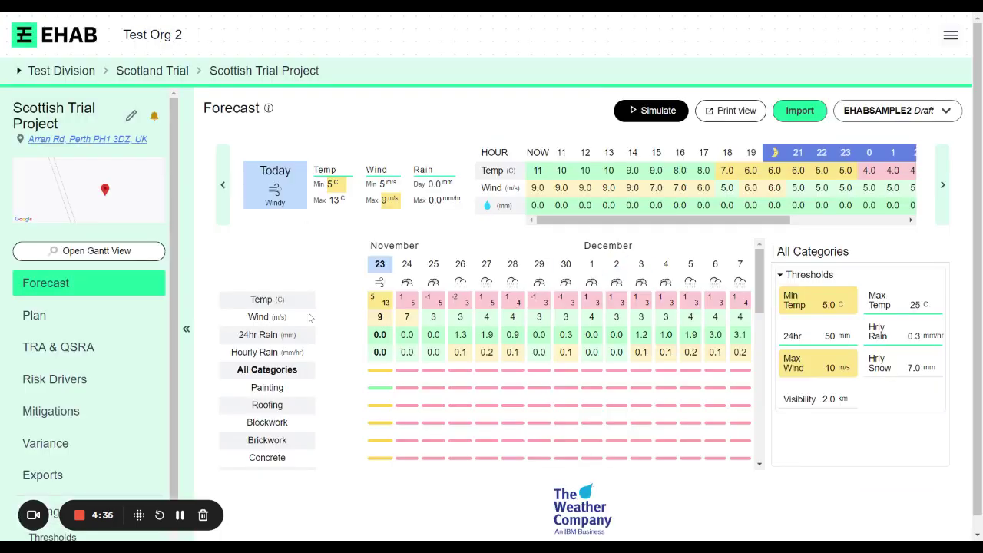
{"action": "left_click", "coordinate": [102, 316]}
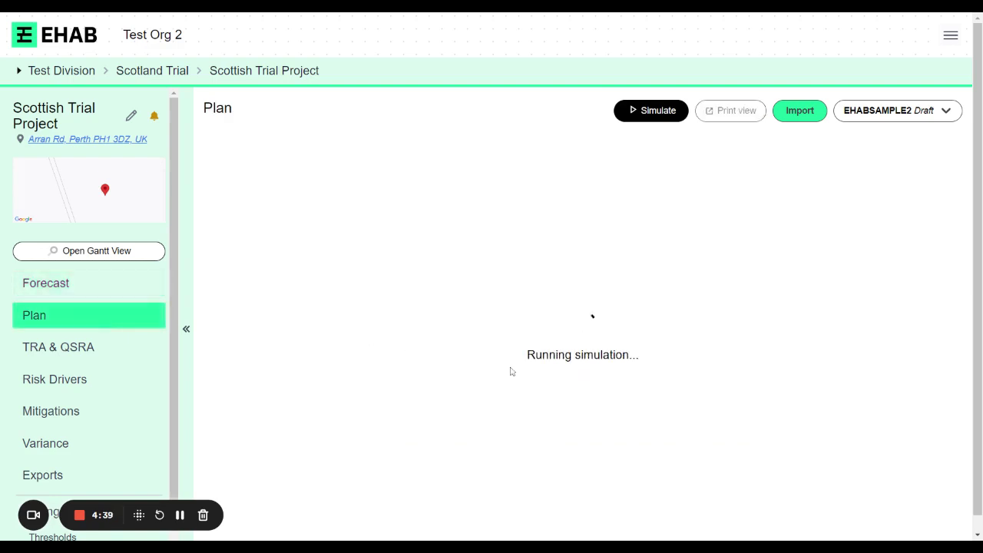
- Visit TRA & QSRA, return to Plan for the finished results (P-80 14/6/23), then open Categorise Tasks
{"action": "left_click", "coordinate": [120, 350]}
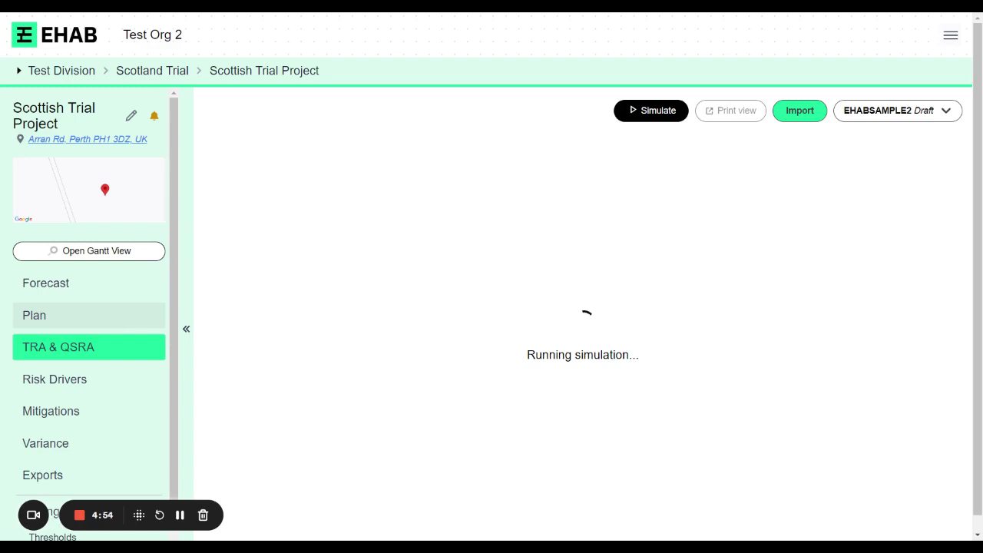
{"action": "left_click", "coordinate": [108, 321]}
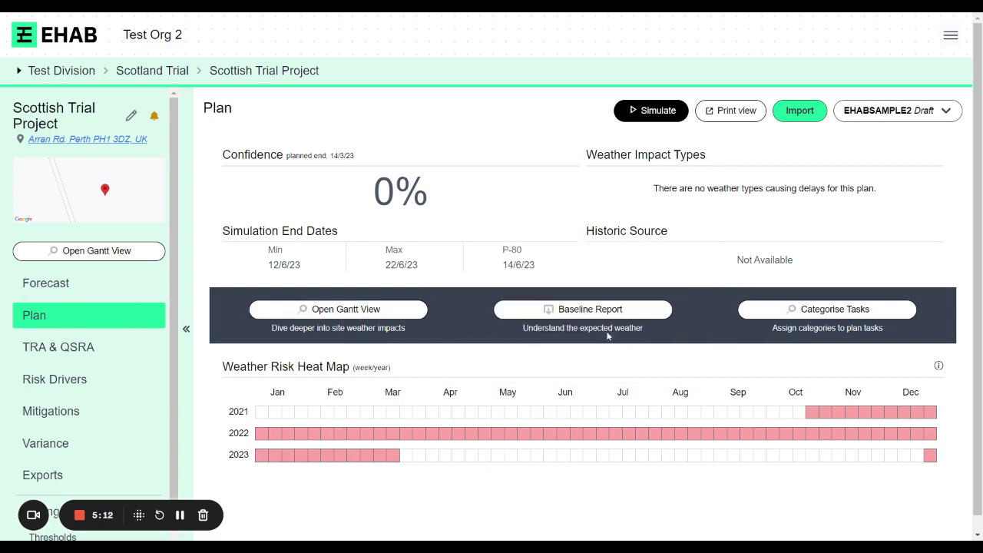
{"action": "left_click", "coordinate": [806, 315]}
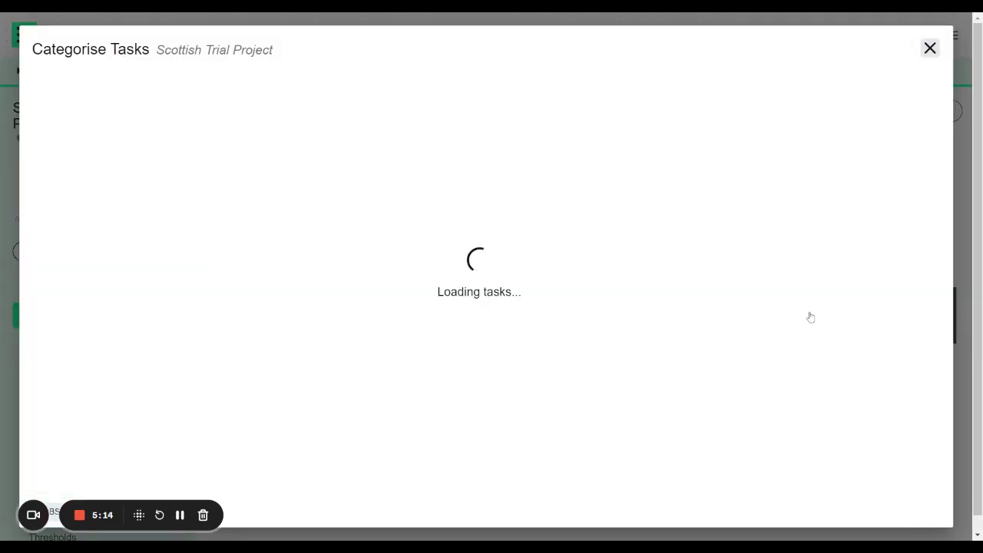